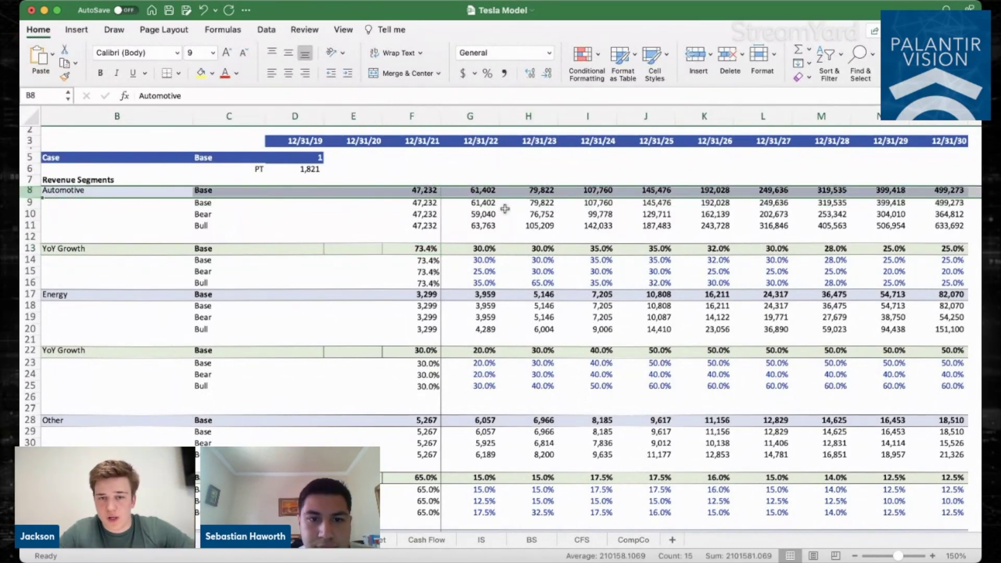
Review the Automotive segment's base-case YoY growth assumptions across the forecast years, starting at 12/31/22
{"action": "left_click", "coordinate": [487, 263]}
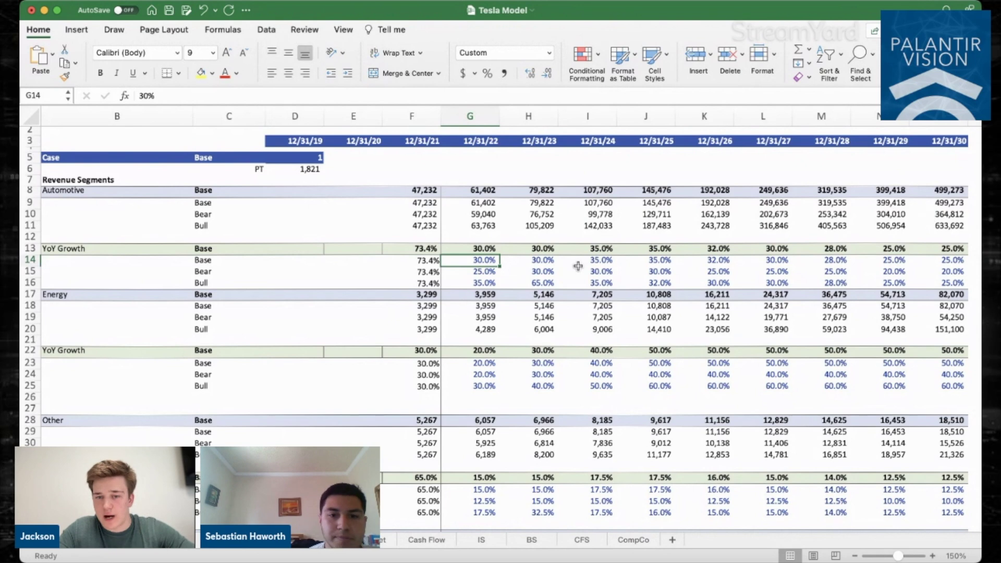
{"action": "key", "text": "Right"}
{"action": "key", "text": "Down"}
{"action": "key", "text": "Right"}
{"action": "key", "text": "Up"}
{"action": "key", "text": "Right"}
{"action": "key", "text": "Right"}
{"action": "key", "text": "Right"}
{"action": "key", "text": "Right"}
{"action": "key", "text": "Right"}
{"action": "key", "text": "Right"}
{"action": "key", "text": "Right"}
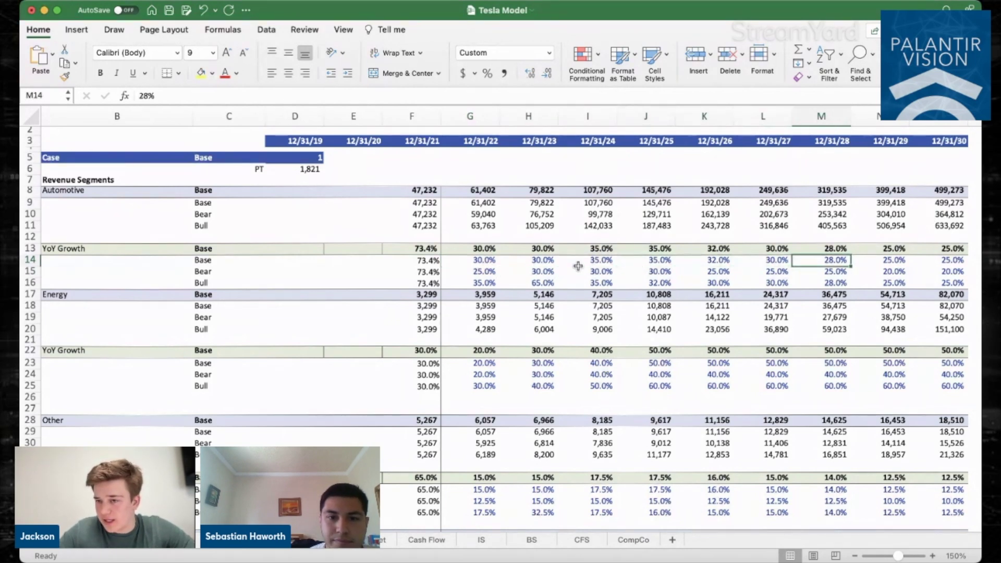
Review the Automotive bear and bull YoY growth assumptions, ending on the segment's 12/31/30 revenue
{"action": "key", "text": "Left"}
{"action": "key", "text": "Left"}
{"action": "key", "text": "Left"}
{"action": "key", "text": "Left"}
{"action": "key", "text": "Left"}
{"action": "key", "text": "Left"}
{"action": "key", "text": "Left"}
{"action": "key", "text": "Left"}
{"action": "key", "text": "Down"}
{"action": "key", "text": "Right"}
{"action": "key", "text": "Down"}
{"action": "key", "text": "Left"}
{"action": "key", "text": "Right"}
{"action": "key", "text": "Right"}
{"action": "key", "text": "Right"}
{"action": "key", "text": "Right"}
{"action": "key", "text": "Right"}
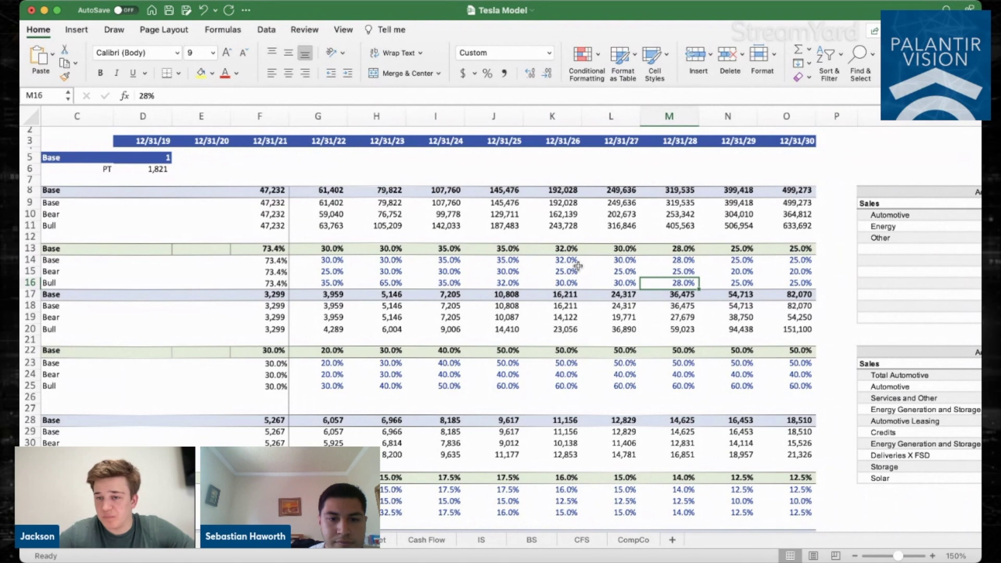
{"action": "left_click", "coordinate": [782, 191]}
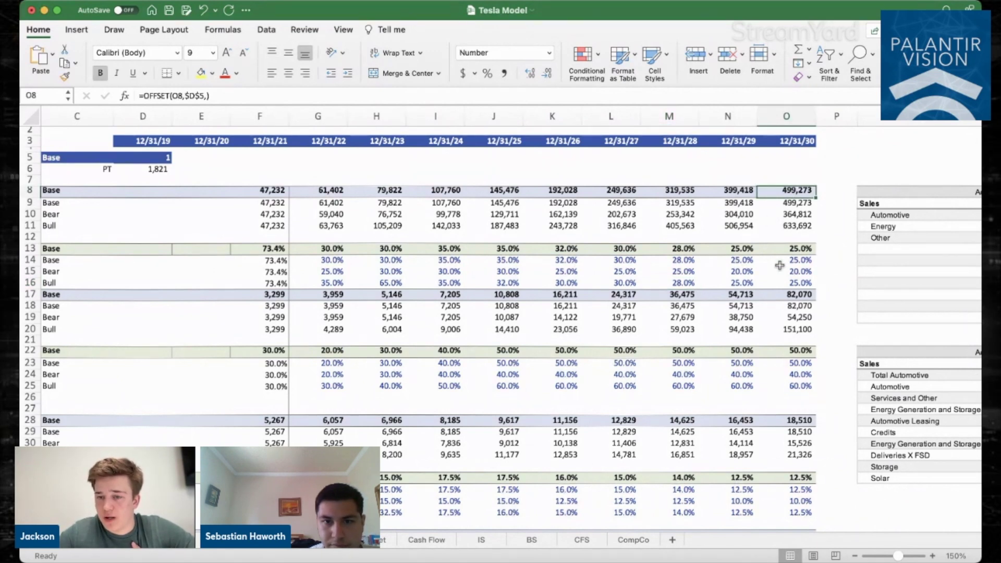
Review the Energy segment's base-case YoY growth assumptions from 12/31/22 through the later forecast years
{"action": "left_click", "coordinate": [321, 375]}
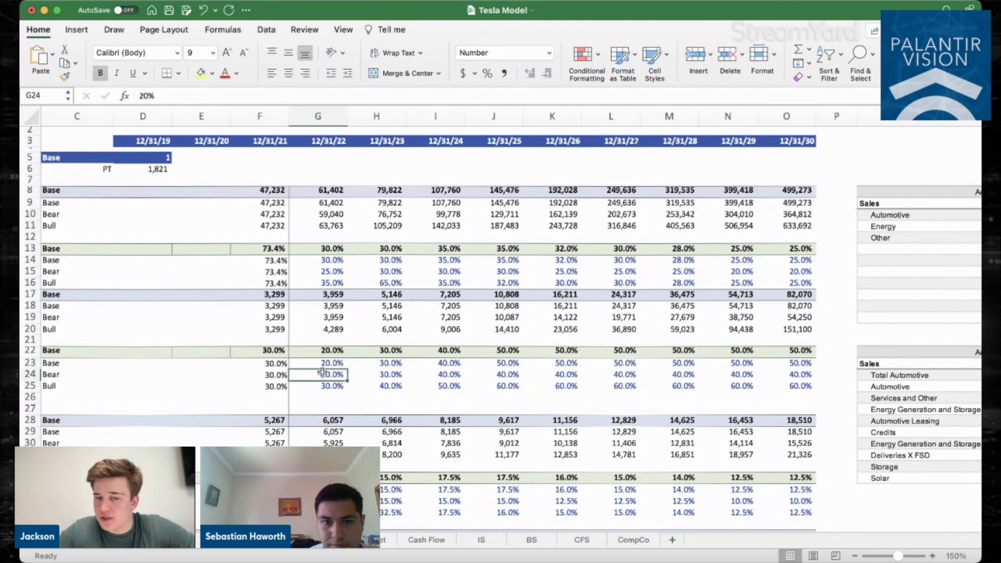
{"action": "key", "text": "Up"}
{"action": "key", "text": "Right"}
{"action": "key", "text": "Right"}
{"action": "key", "text": "Right"}
{"action": "key", "text": "Right"}
{"action": "key", "text": "Right"}
{"action": "key", "text": "Right"}
{"action": "key", "text": "Right"}
{"action": "key", "text": "Right"}
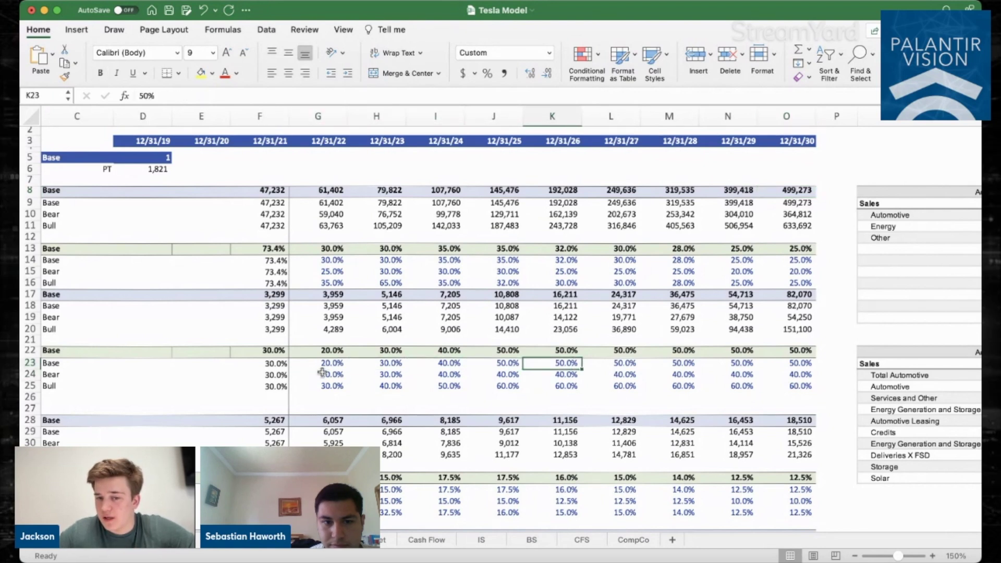
Review the Energy segment's bull-case YoY growth assumptions back to 12/31/22
{"action": "key", "text": "Down"}
{"action": "key", "text": "Down"}
{"action": "key", "text": "Left"}
{"action": "key", "text": "Left"}
{"action": "key", "text": "Left"}
{"action": "key", "text": "Left"}
{"action": "key", "text": "Left"}
{"action": "key", "text": "Left"}
{"action": "key", "text": "Left"}
{"action": "key", "text": "Left"}
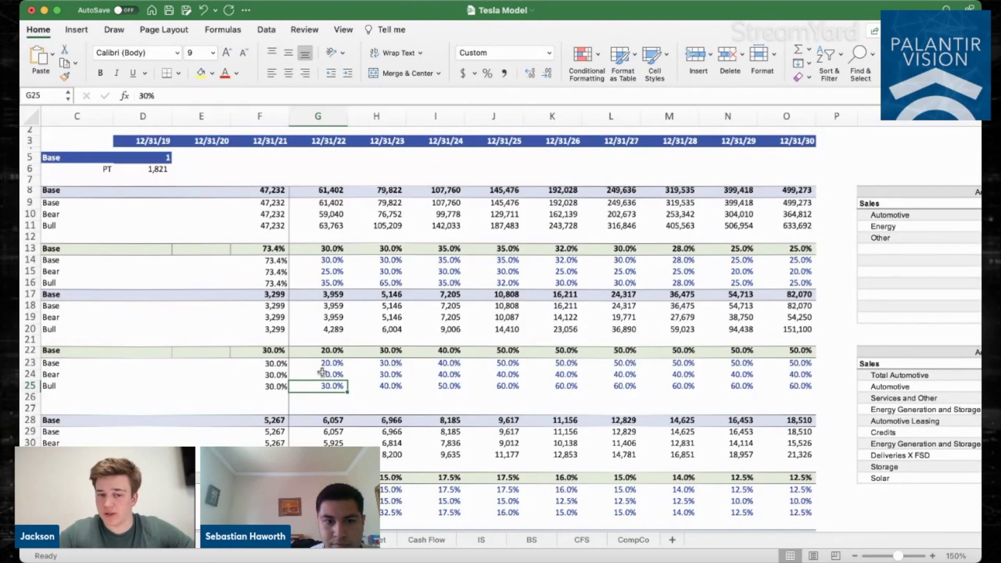
Highlight the Other segment's base, bear and bull YoY growth assumptions for all forecast years, G34 to O36
{"action": "scroll", "coordinate": [416, 353], "scroll_direction": "down", "scroll_amount": 5}
{"action": "scroll", "coordinate": [416, 354], "scroll_direction": "left", "scroll_amount": 3}
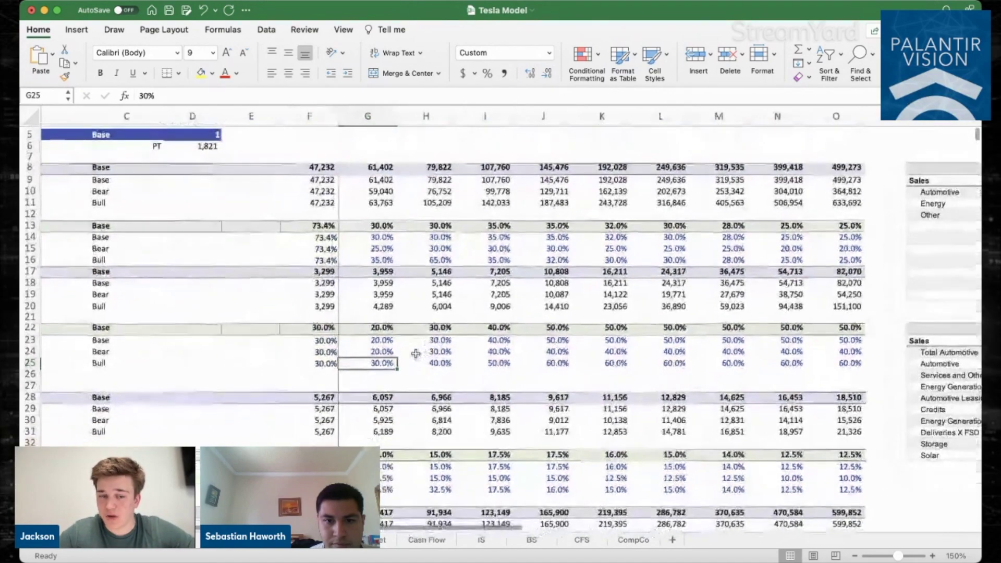
{"action": "scroll", "coordinate": [415, 354], "scroll_direction": "up", "scroll_amount": 4}
{"action": "scroll", "coordinate": [415, 354], "scroll_direction": "left", "scroll_amount": 2}
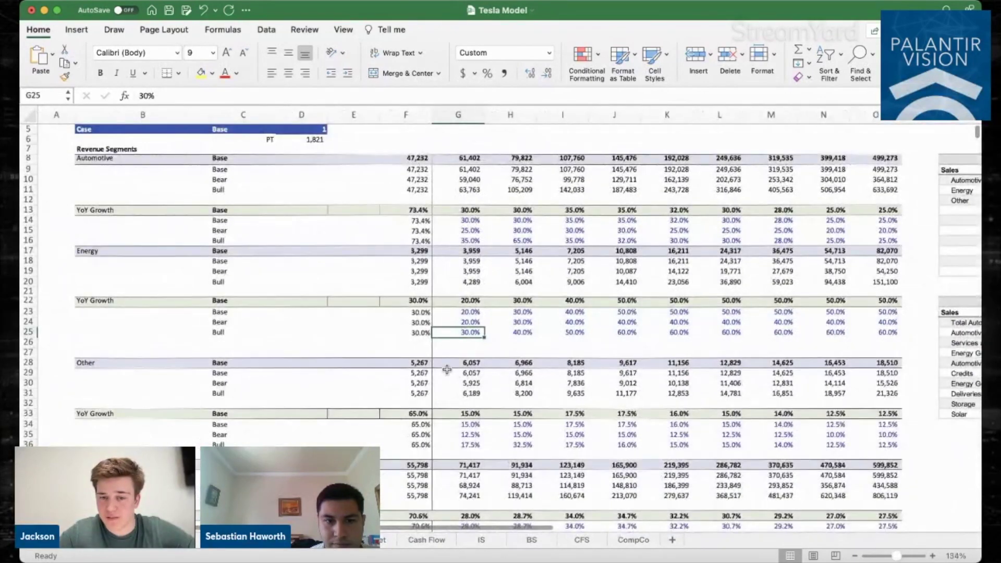
{"action": "left_click_drag", "start_coordinate": [469, 424], "coordinate": [875, 448]}
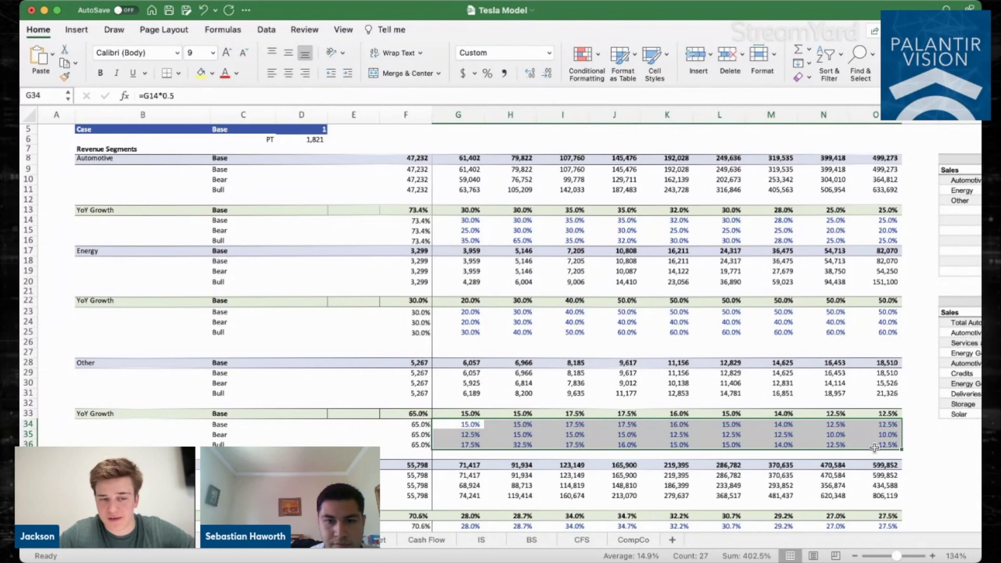
Review the Gross Margin forecasts under Key Drivers on the key line items sheet, year by year from Dec 31 22
{"action": "scroll", "coordinate": [874, 447], "scroll_direction": "down", "scroll_amount": 3}
{"action": "key", "text": "ctrl+Page_Down"}
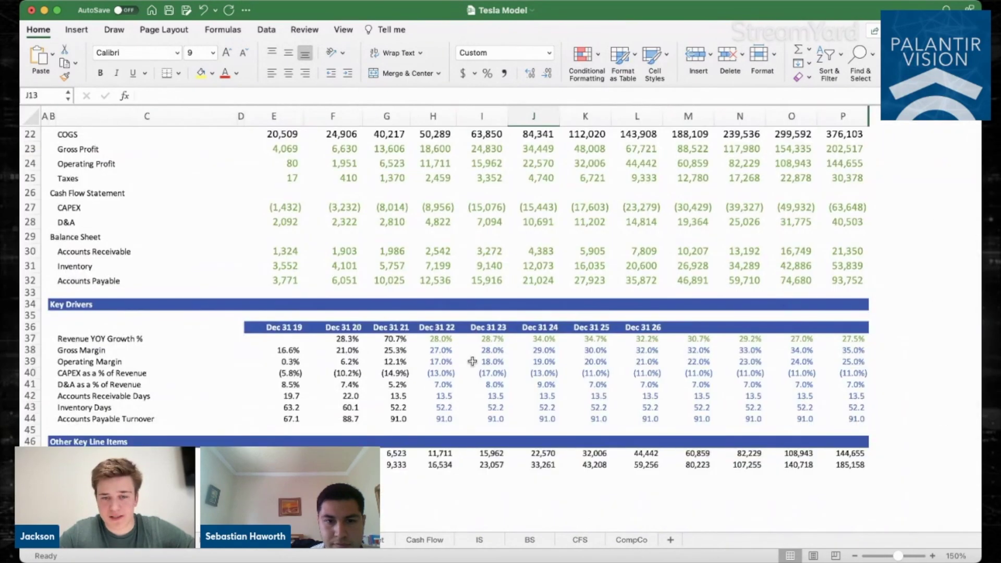
{"action": "left_click", "coordinate": [450, 353]}
{"action": "key", "text": "Right"}
{"action": "key", "text": "Right"}
{"action": "key", "text": "Right"}
{"action": "key", "text": "Right"}
{"action": "key", "text": "Right"}
{"action": "key", "text": "Right"}
{"action": "key", "text": "Right"}
{"action": "key", "text": "Right"}
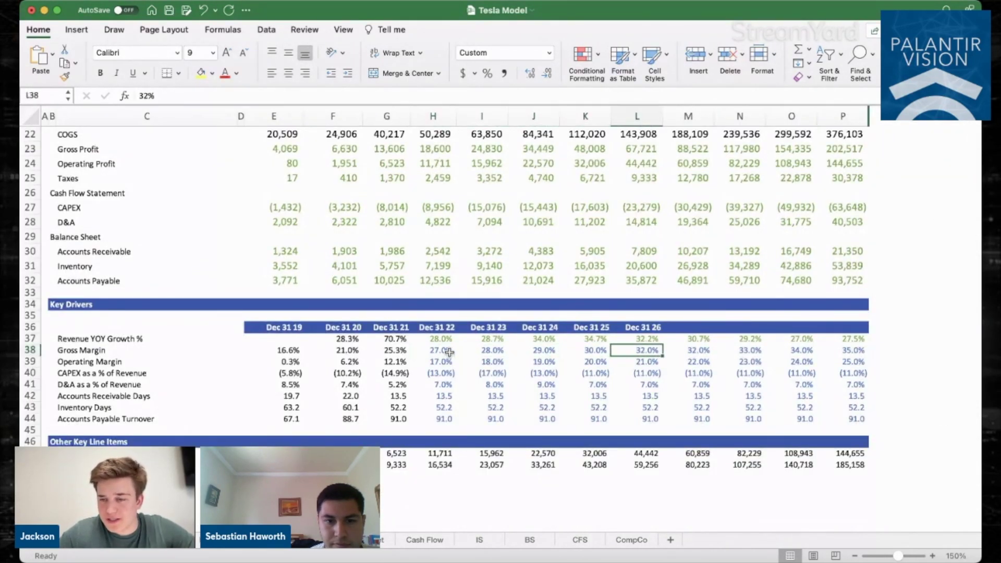
Review the Operating Margin forecasts under Key Drivers and the income statement lines above them
{"action": "key", "text": "Down"}
{"action": "key", "text": "Left"}
{"action": "key", "text": "Left"}
{"action": "key", "text": "Left"}
{"action": "key", "text": "Left"}
{"action": "key", "text": "Left"}
{"action": "key", "text": "Left"}
{"action": "key", "text": "Left"}
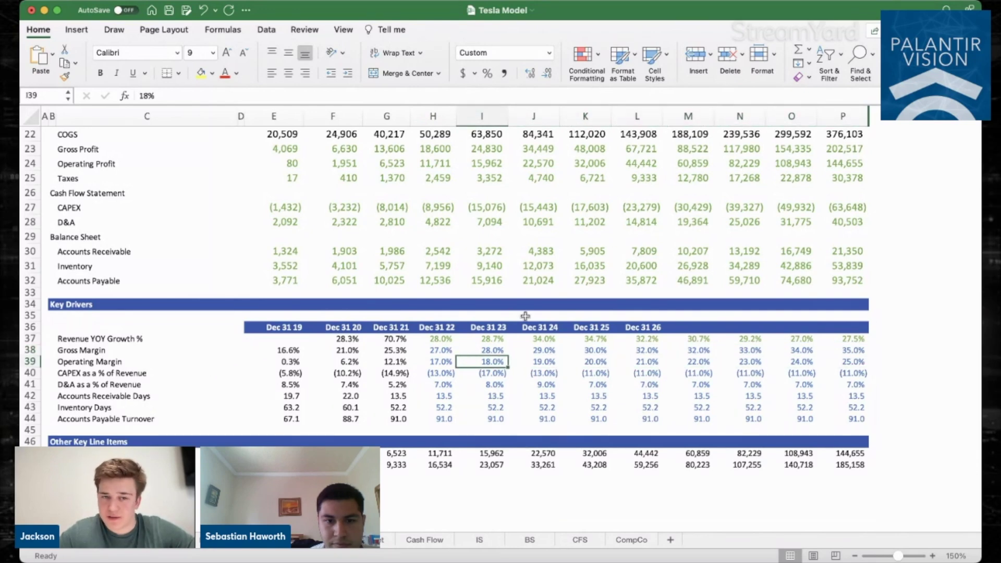
{"action": "scroll", "coordinate": [525, 316], "scroll_direction": "up", "scroll_amount": 3}
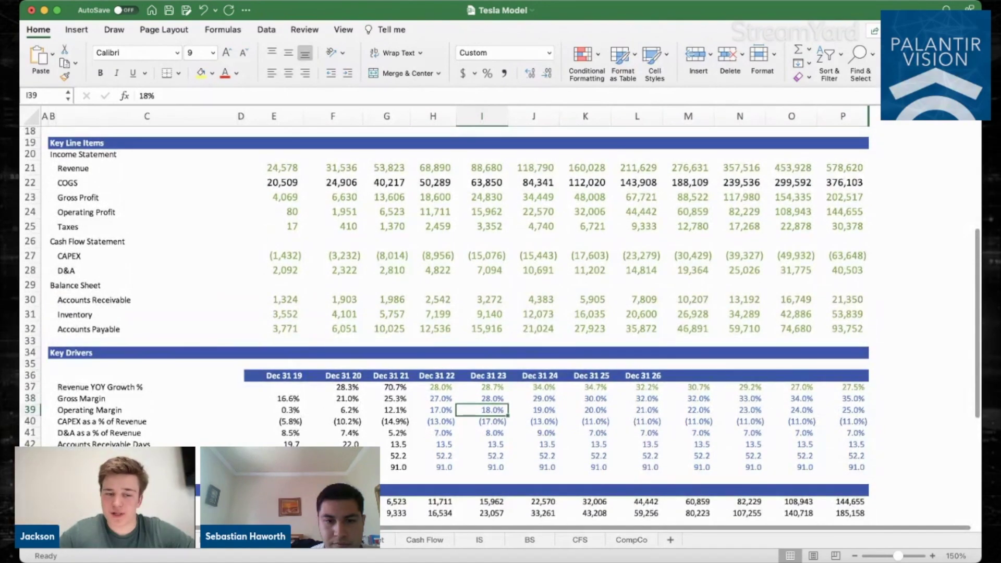
Examine the Perpetuity Method valuation on the discounted cash flow sheet, from the Years input to the PGR Target Price
{"action": "left_click", "coordinate": [312, 540]}
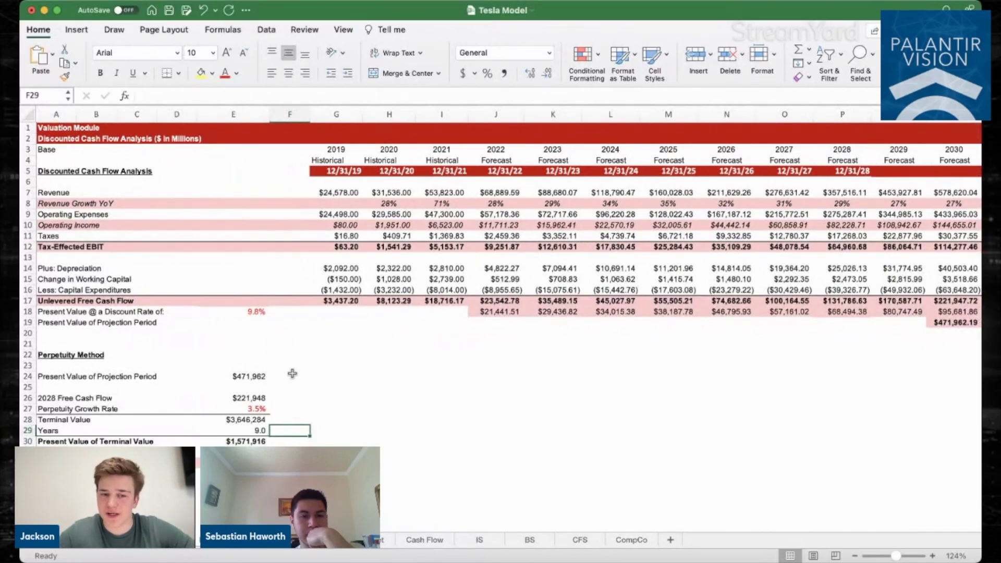
{"action": "left_click", "coordinate": [247, 431]}
{"action": "scroll", "coordinate": [314, 431], "scroll_direction": "down", "scroll_amount": 5}
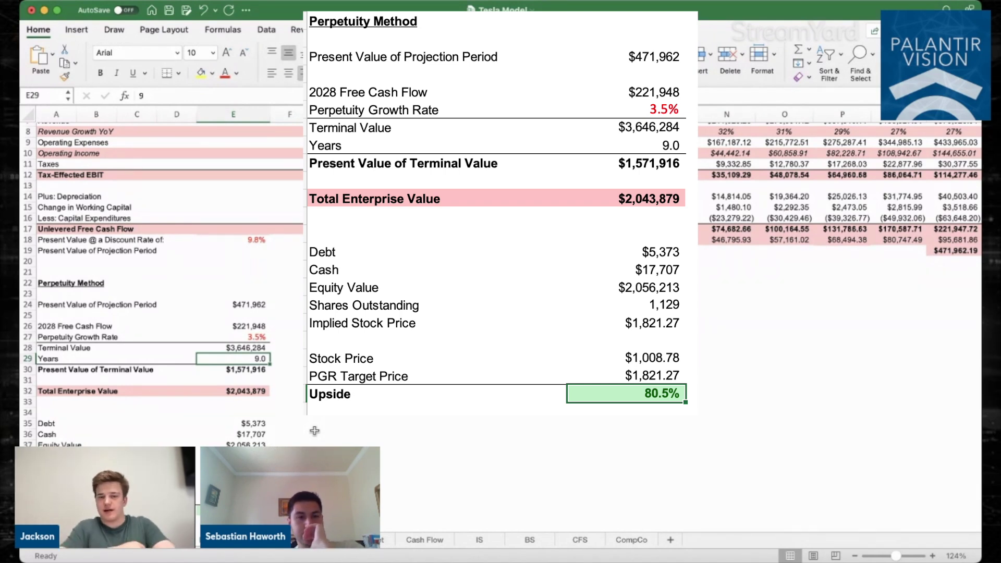
{"action": "left_click", "coordinate": [233, 499]}
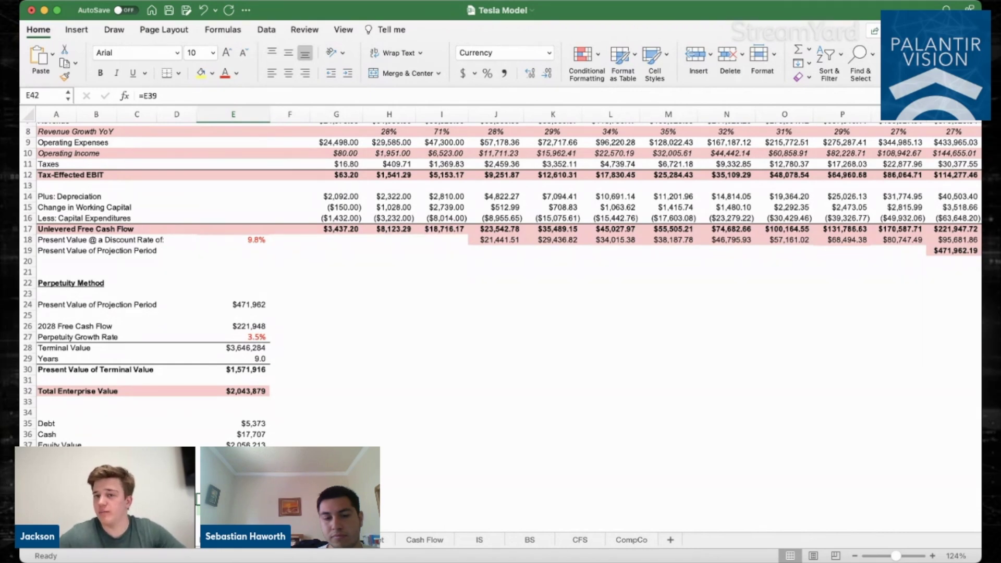
Return to the revenue segments sheet and highlight the Automotive base-case YoY growth row
{"action": "key", "text": "ctrl+Page_Up"}
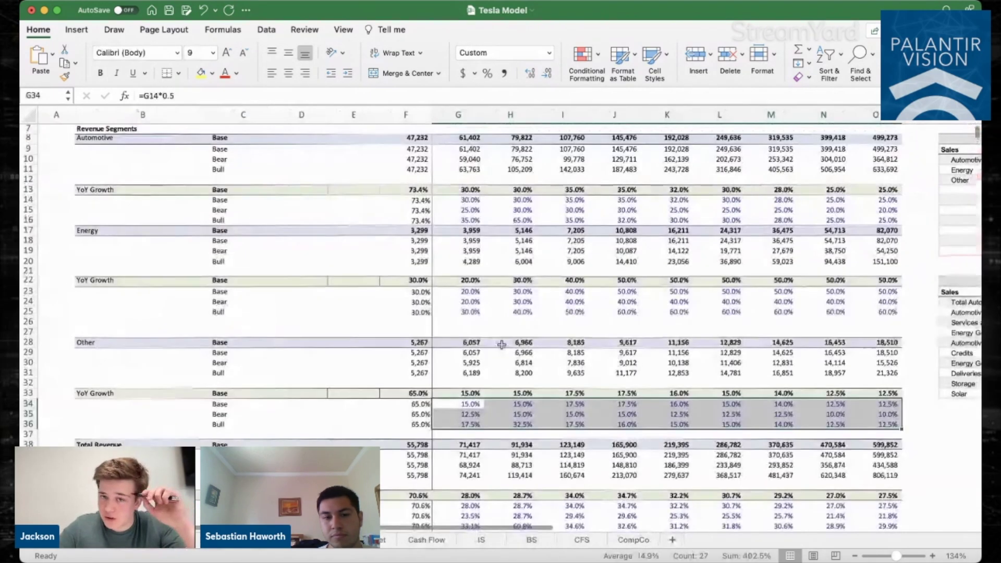
{"action": "left_click", "coordinate": [28, 200]}
{"action": "mouse_move", "coordinate": [26, 209]}
{"action": "left_mouse_down"}
{"action": "mouse_move", "coordinate": [26, 229]}
{"action": "mouse_move", "coordinate": [24, 200]}
{"action": "left_mouse_up"}
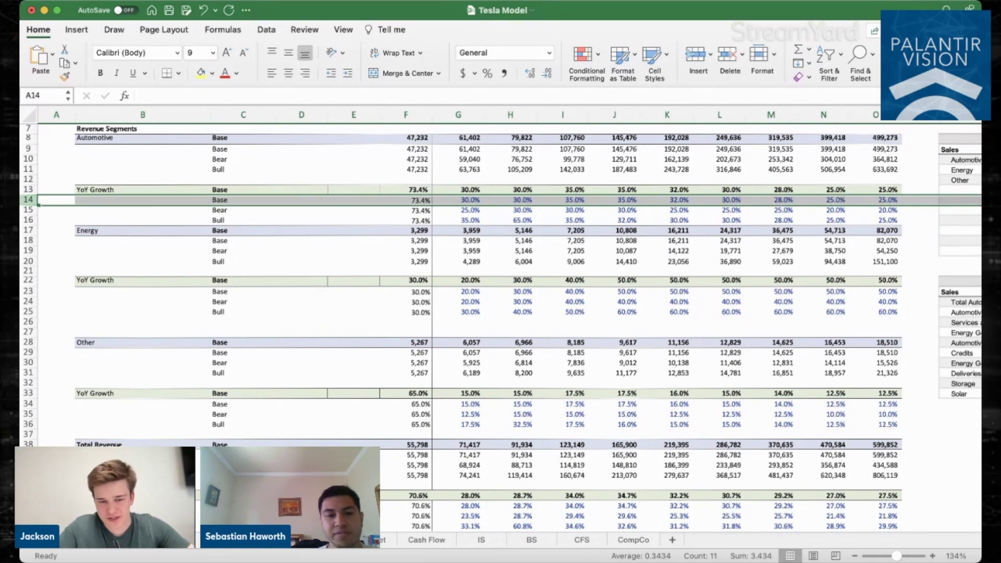
Go back to the discounted cash flow sheet and examine the valuation and the yearly forecasts above it
{"action": "key", "text": "ctrl+Page_Up"}
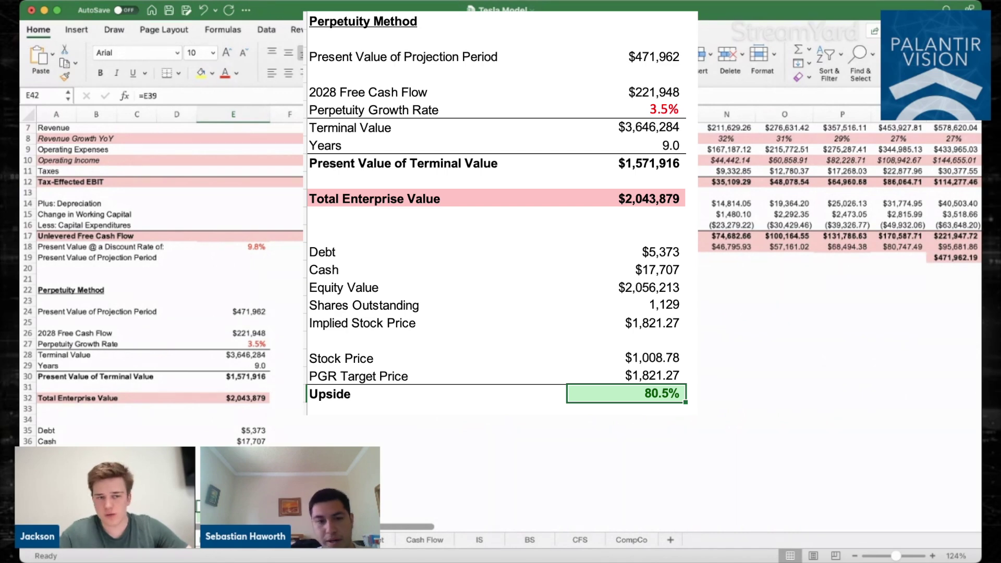
{"action": "scroll", "coordinate": [156, 260], "scroll_direction": "up", "scroll_amount": 3}
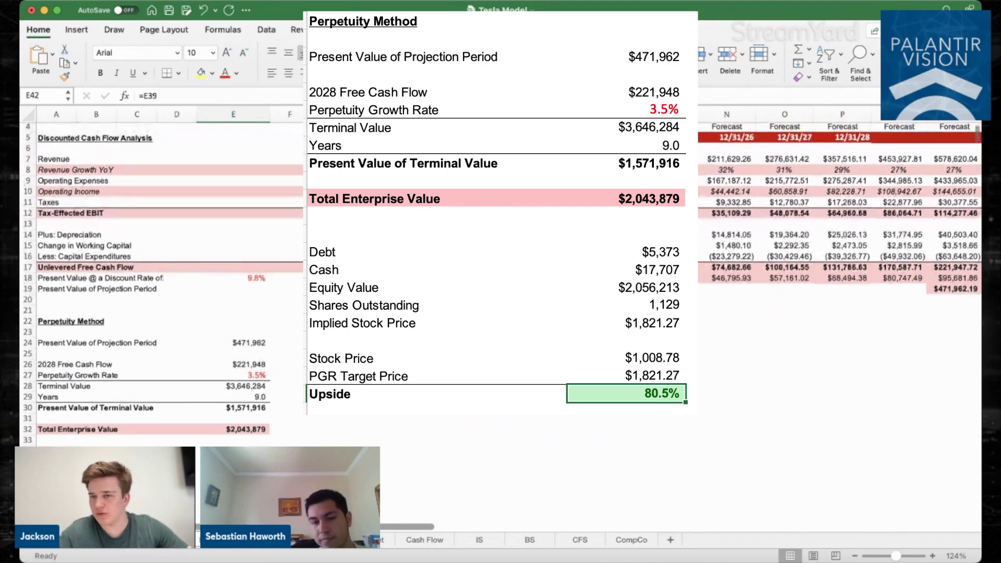
{"action": "scroll", "coordinate": [156, 260], "scroll_direction": "up", "scroll_amount": 3}
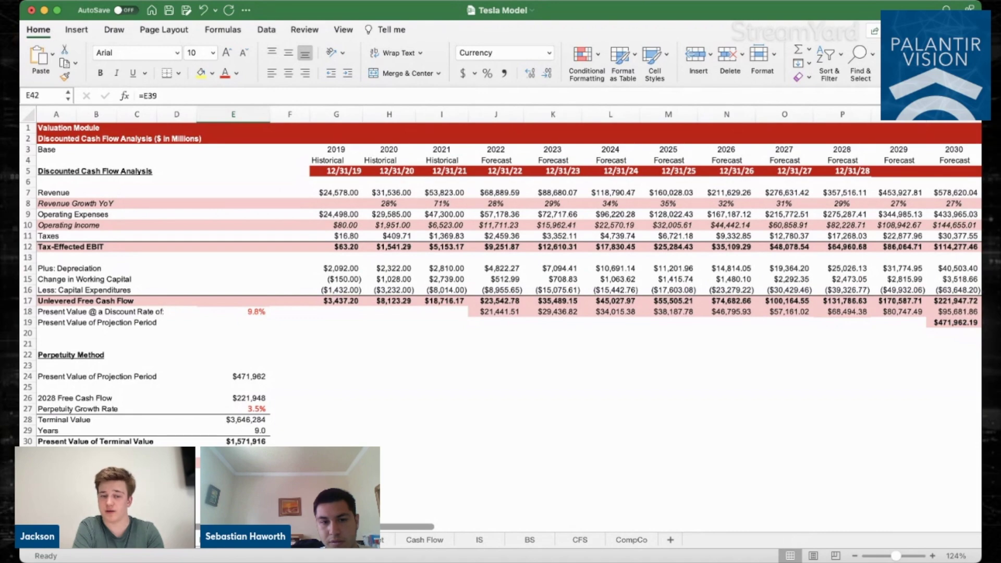
Return to the revenue segments sheet and examine the Automotive base-case YoY growth for 12/31/22 and the surrounding forecasts
{"action": "key", "text": "ctrl+Page_Up"}
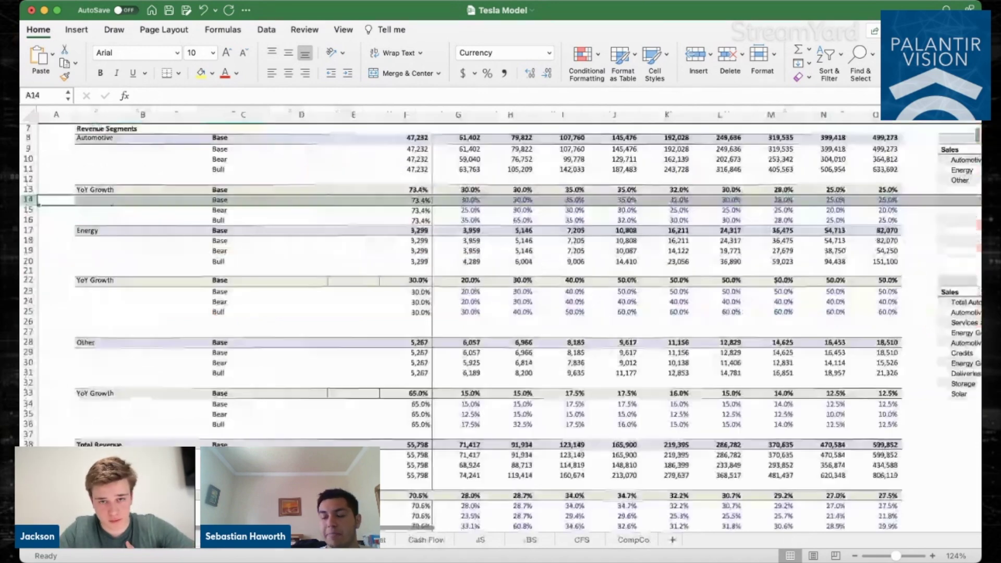
{"action": "scroll", "coordinate": [542, 179], "scroll_direction": "up", "scroll_amount": 3}
{"action": "scroll", "coordinate": [543, 179], "scroll_direction": "up", "scroll_amount": 2}
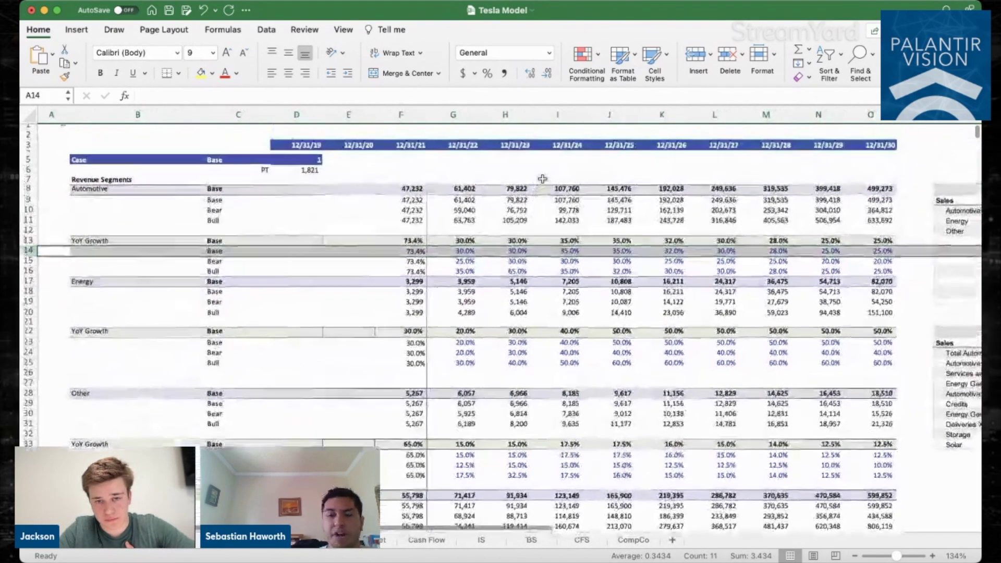
{"action": "left_click", "coordinate": [462, 255]}
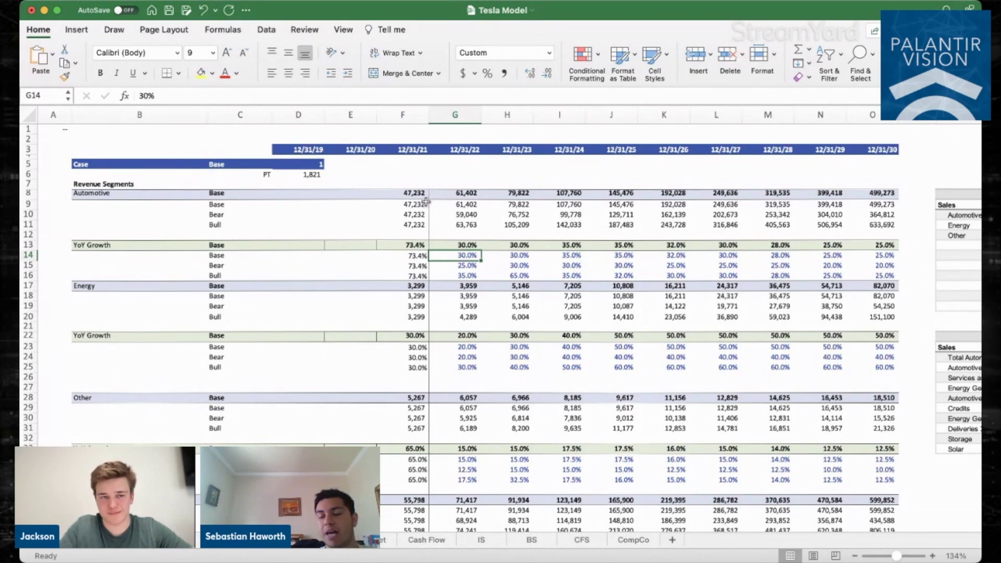
{"action": "scroll", "coordinate": [426, 202], "scroll_direction": "up", "scroll_amount": 1}
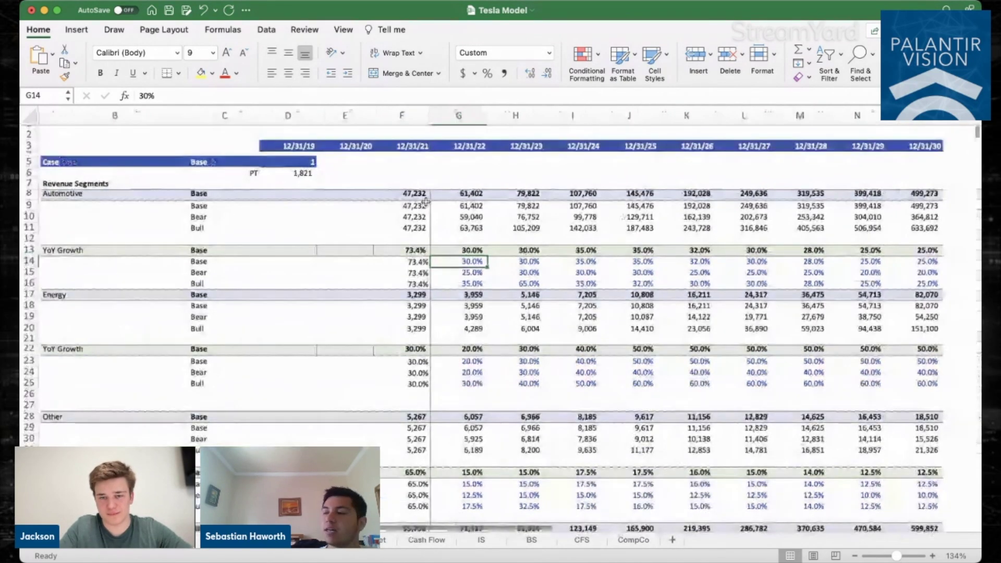
{"action": "scroll", "coordinate": [426, 202], "scroll_direction": "up", "scroll_amount": 1}
{"action": "scroll", "coordinate": [426, 201], "scroll_direction": "up", "scroll_amount": 2}
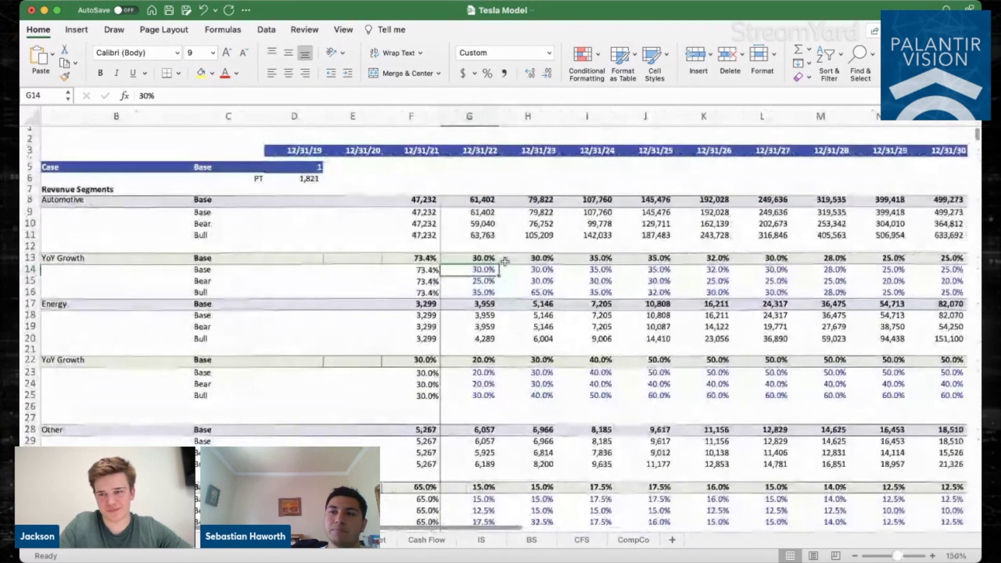
{"action": "scroll", "coordinate": [505, 261], "scroll_direction": "down", "scroll_amount": 1}
{"action": "scroll", "coordinate": [505, 261], "scroll_direction": "down", "scroll_amount": 1}
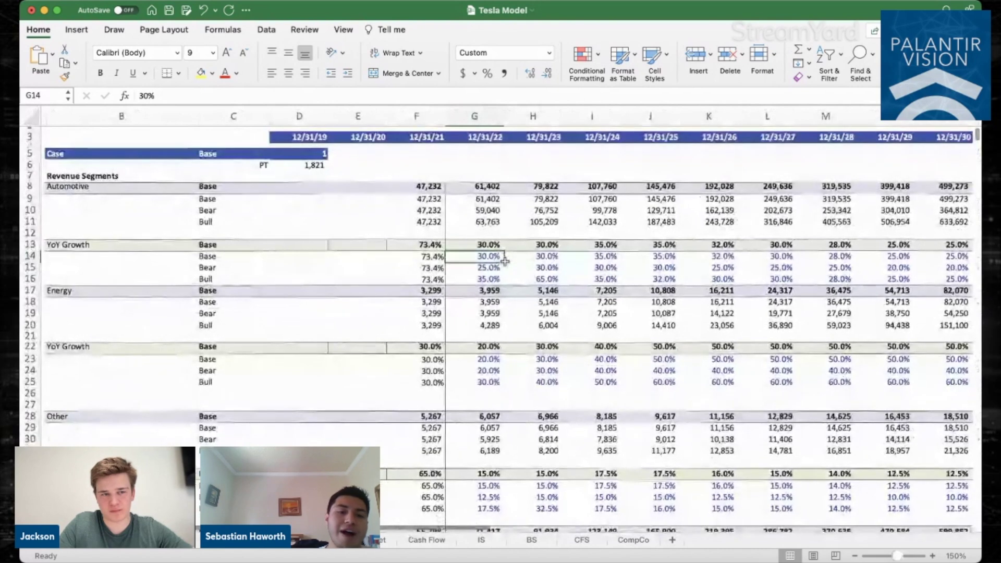